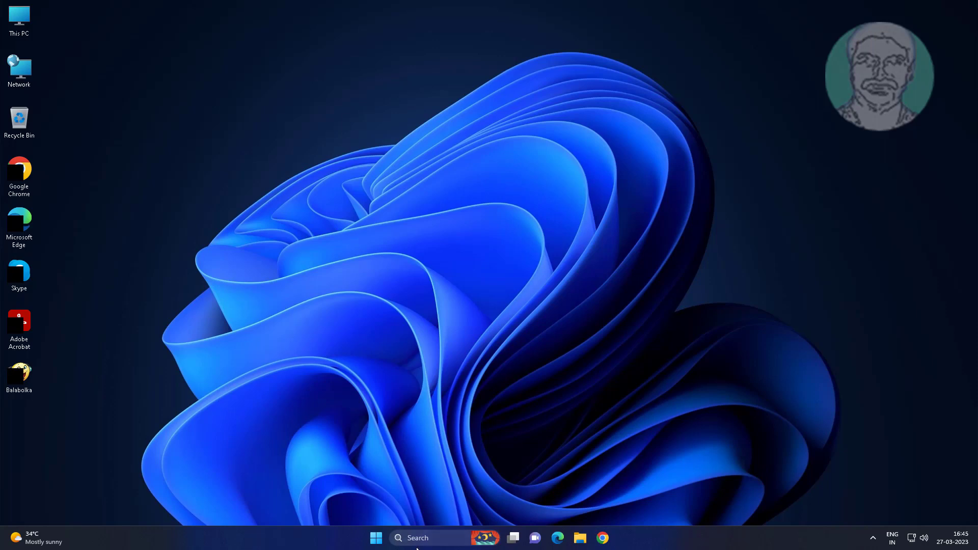
- Run wsreset from the Run box and dismiss the PurgeCaches file system error it raises
{"action": "right_click", "coordinate": [379, 539]}
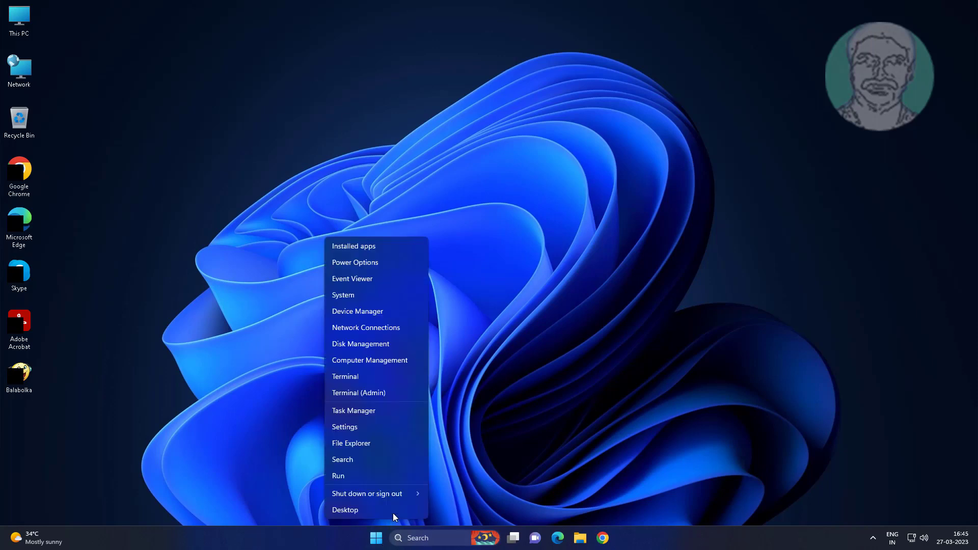
{"action": "left_click", "coordinate": [363, 479]}
{"action": "type", "text": "wsr"}
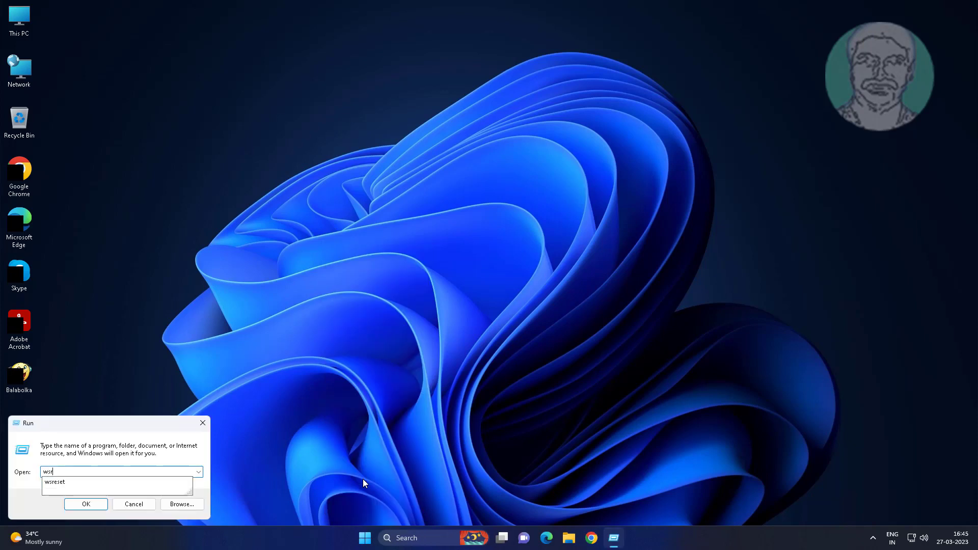
{"action": "type", "text": "eset"}
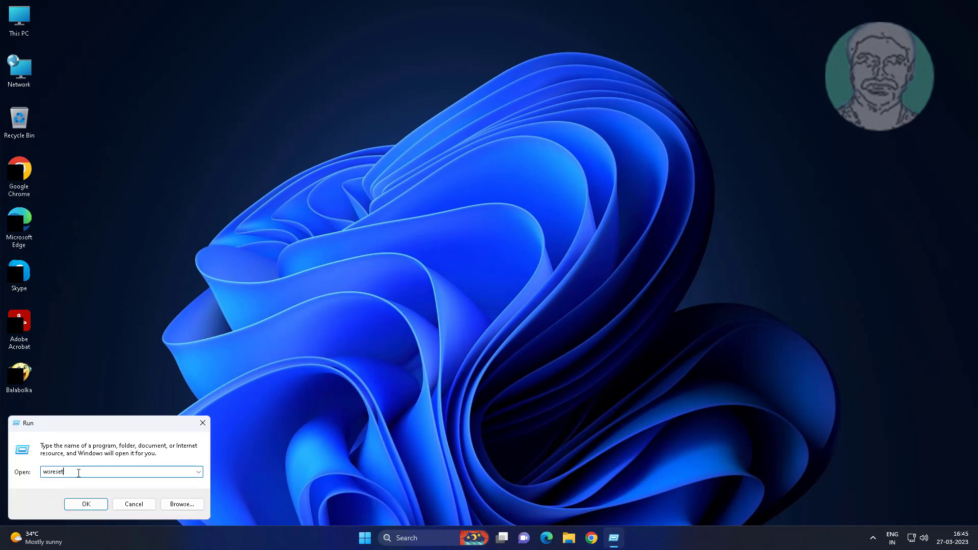
{"action": "left_click", "coordinate": [88, 505]}
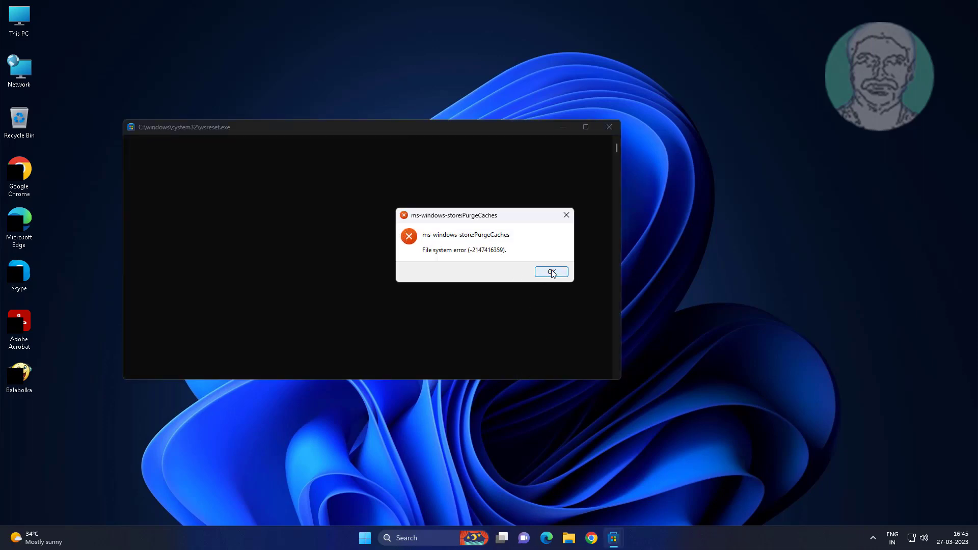
{"action": "left_click", "coordinate": [552, 272]}
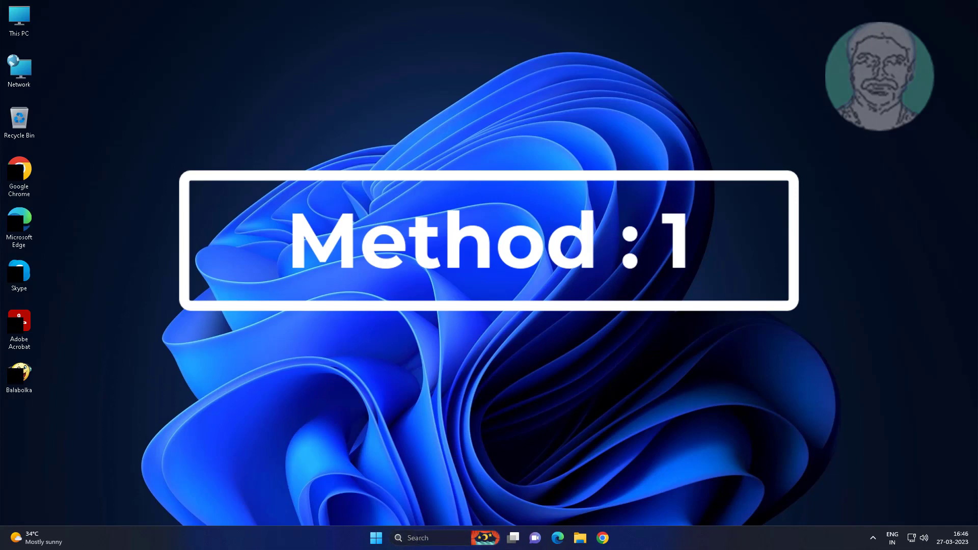
- Open Services from search and select Windows License Manager Service in the list
{"action": "left_click", "coordinate": [430, 537]}
{"action": "type", "text": "services"}
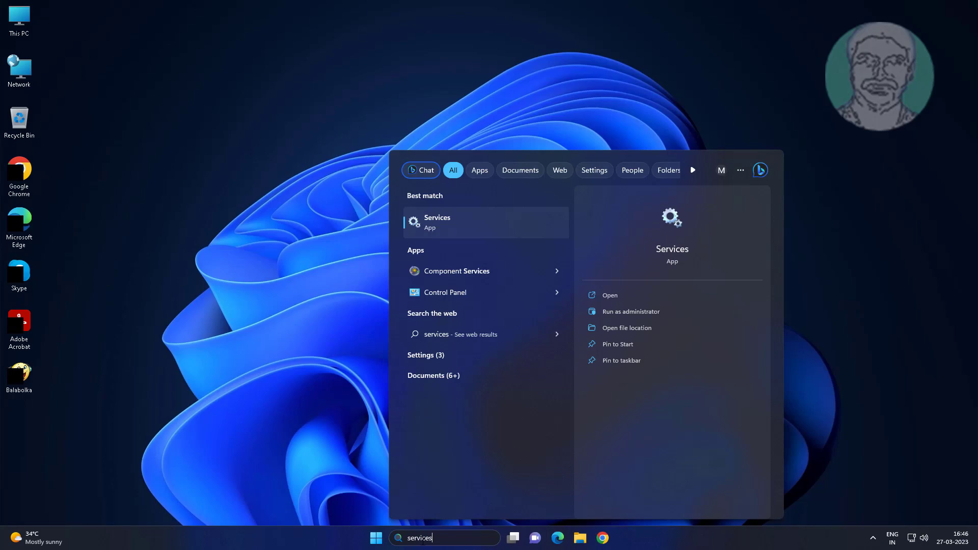
{"action": "left_click", "coordinate": [444, 219]}
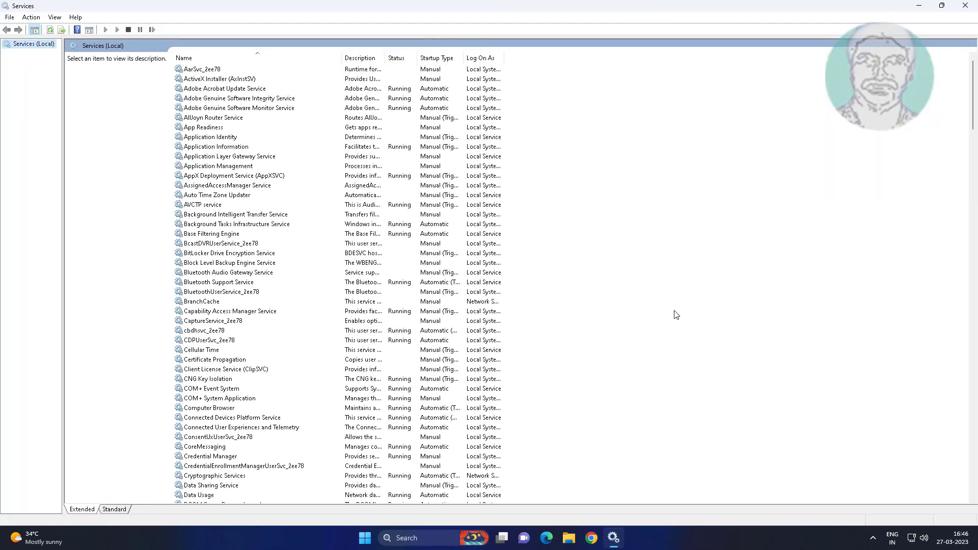
{"action": "left_click", "coordinate": [258, 253]}
{"action": "key", "text": "w"}
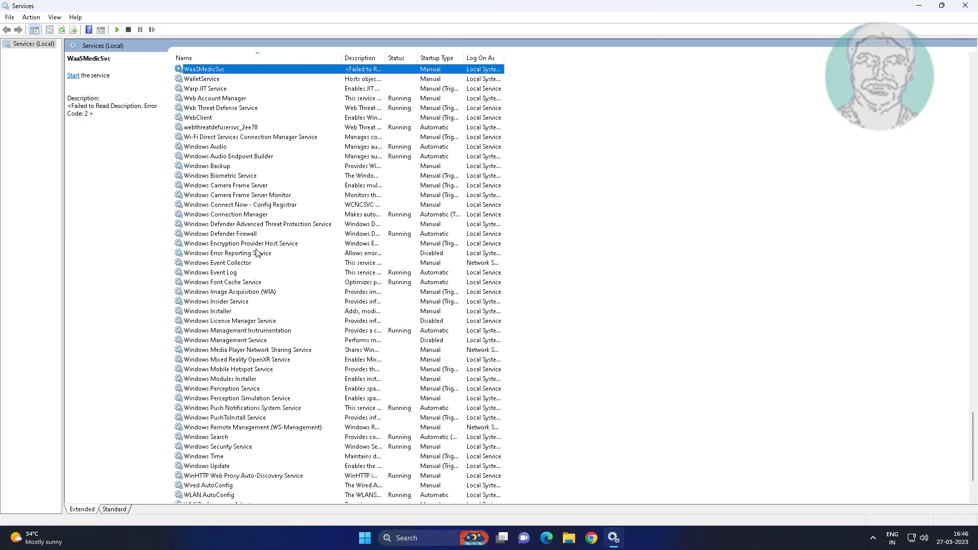
{"action": "left_click", "coordinate": [237, 321]}
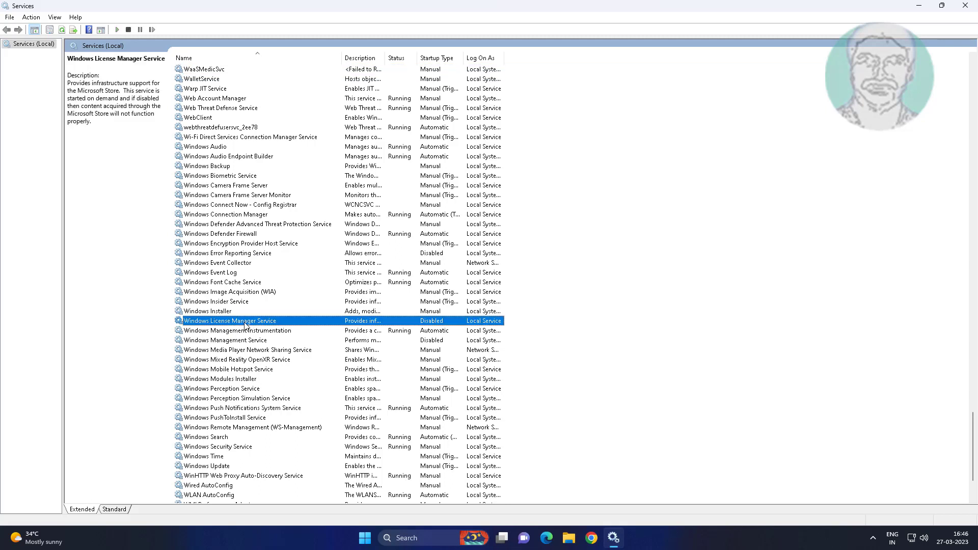
- Set Windows License Manager Service startup type to Automatic, apply, start it and confirm
{"action": "double_click", "coordinate": [260, 324]}
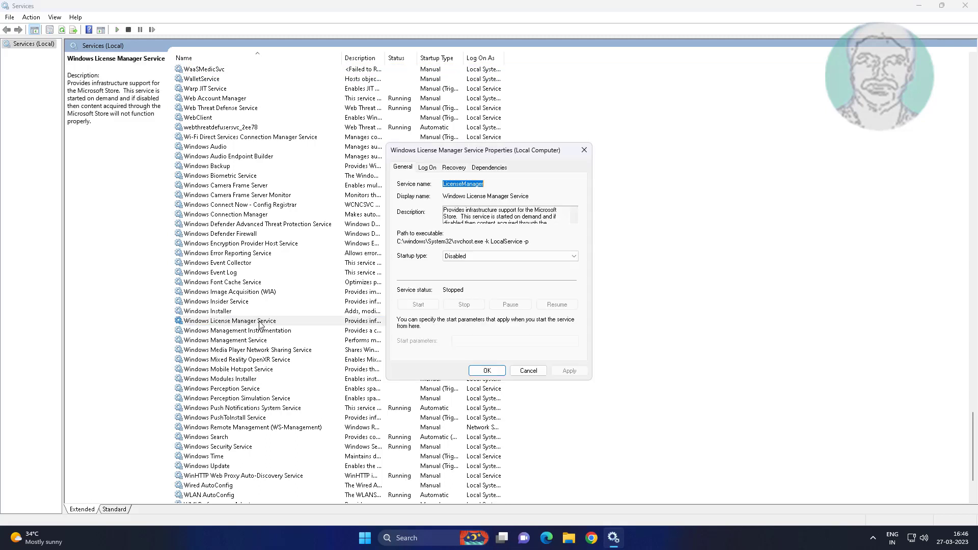
{"action": "left_click", "coordinate": [483, 258]}
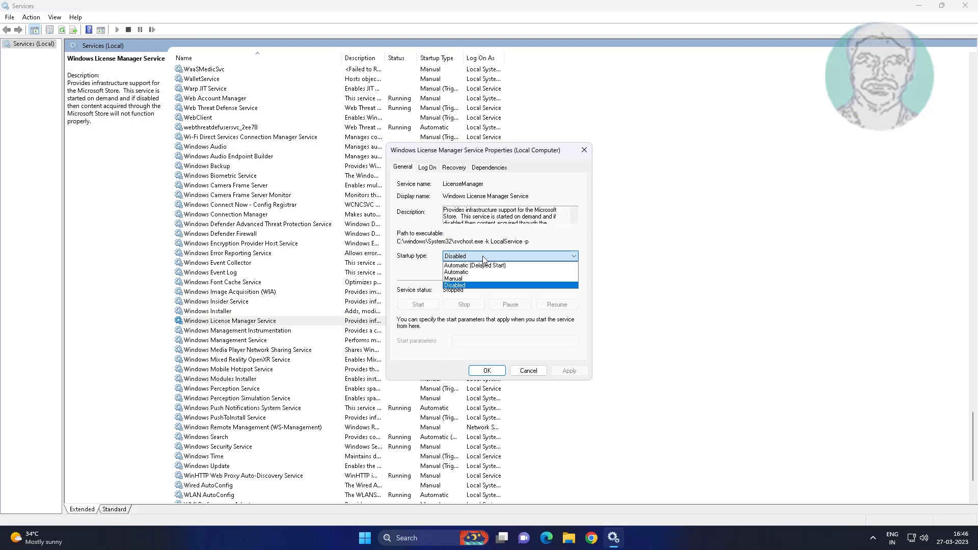
{"action": "left_click", "coordinate": [462, 273]}
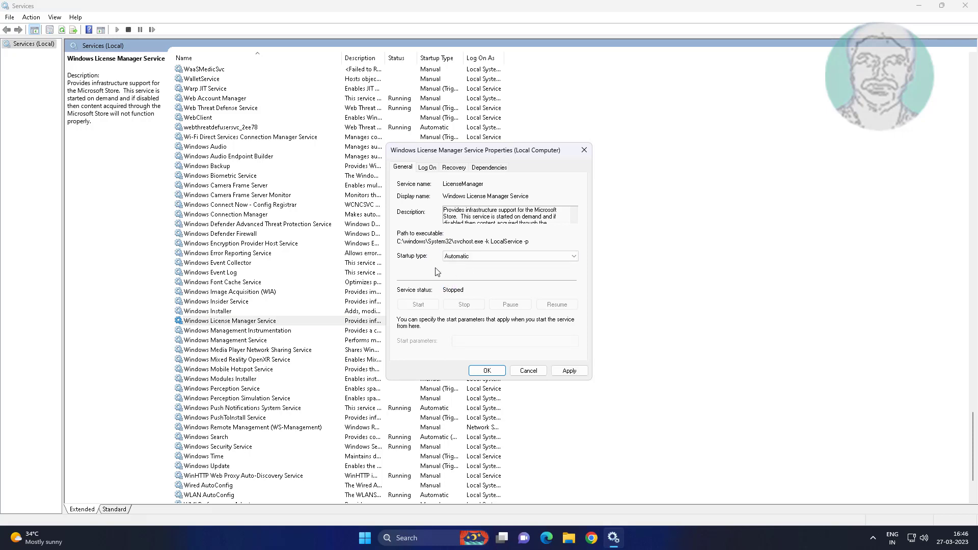
{"action": "left_click", "coordinate": [564, 372]}
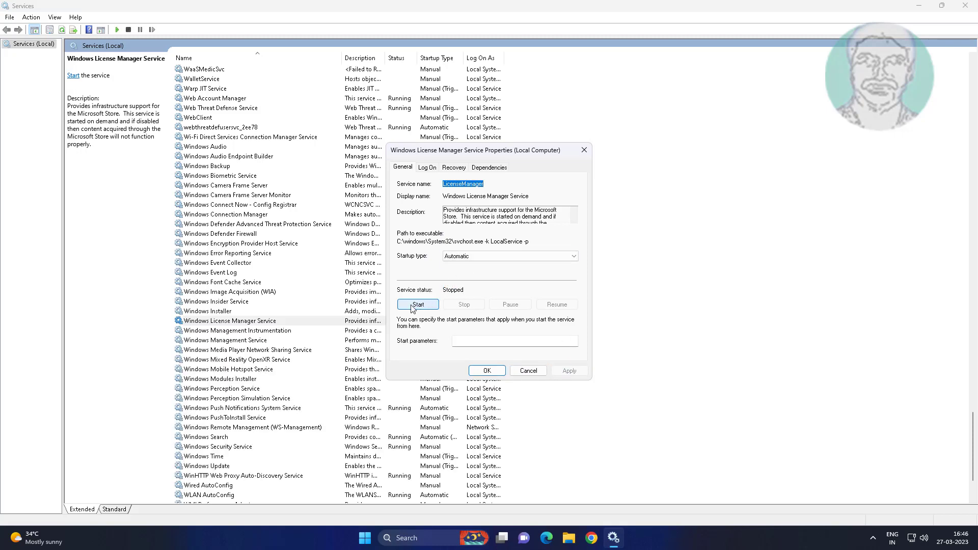
{"action": "left_click", "coordinate": [417, 304]}
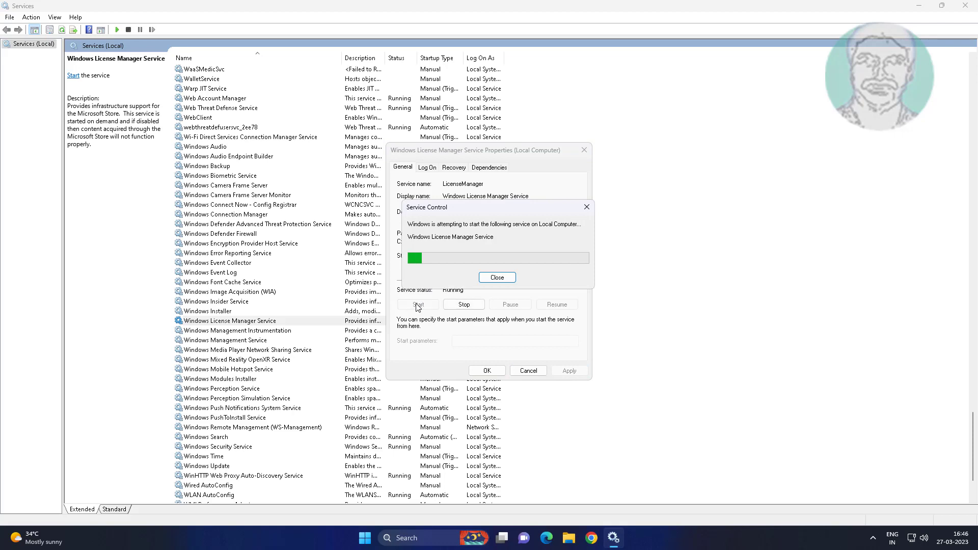
{"action": "left_click", "coordinate": [486, 371]}
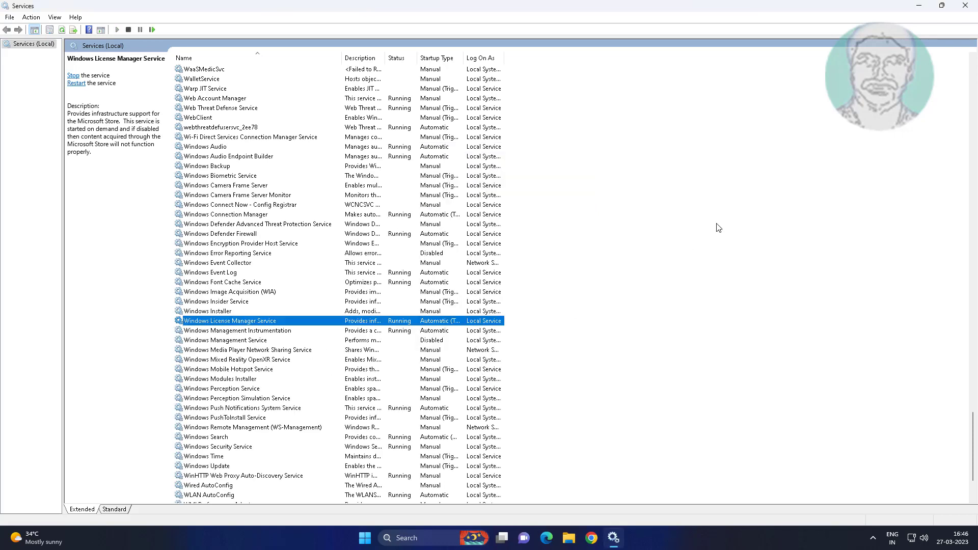
- Close Services and go to Settings > System > Troubleshoot > Other troubleshooters
{"action": "left_click", "coordinate": [965, 7]}
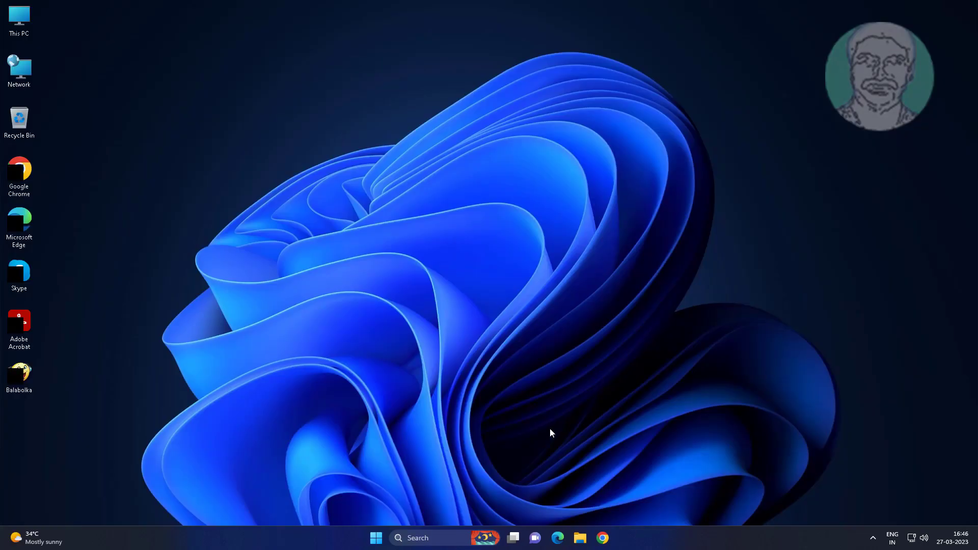
{"action": "left_click", "coordinate": [376, 537]}
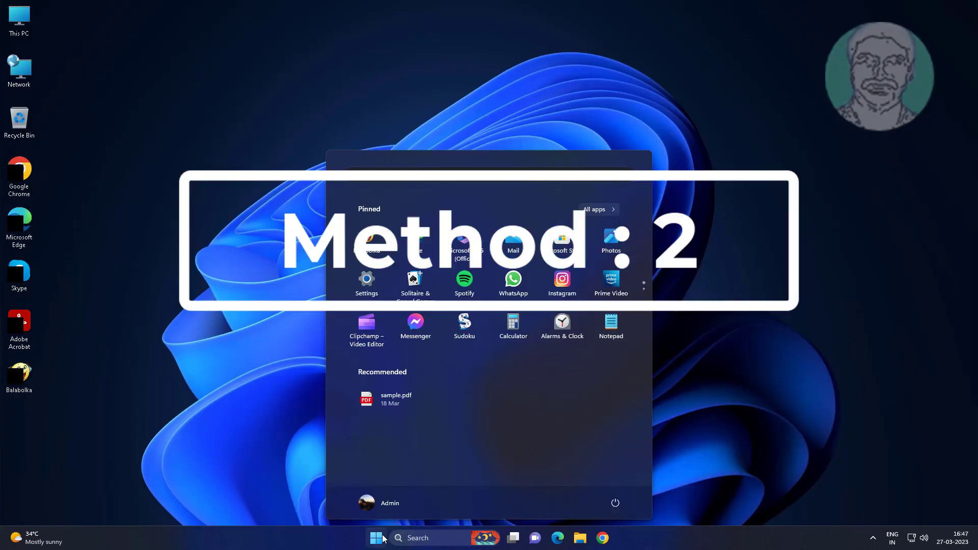
{"action": "left_click", "coordinate": [367, 279]}
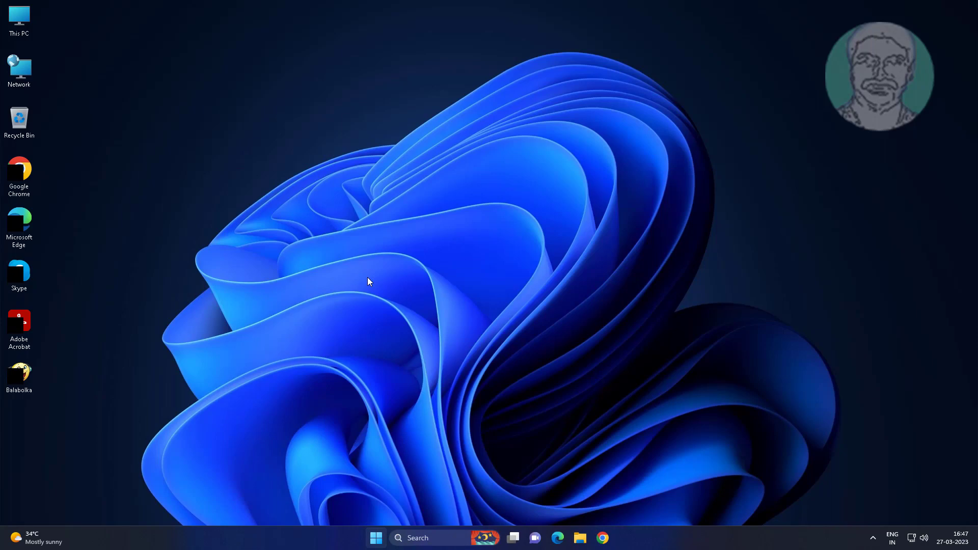
{"action": "scroll", "coordinate": [489, 367], "scroll_direction": "down", "scroll_amount": 3}
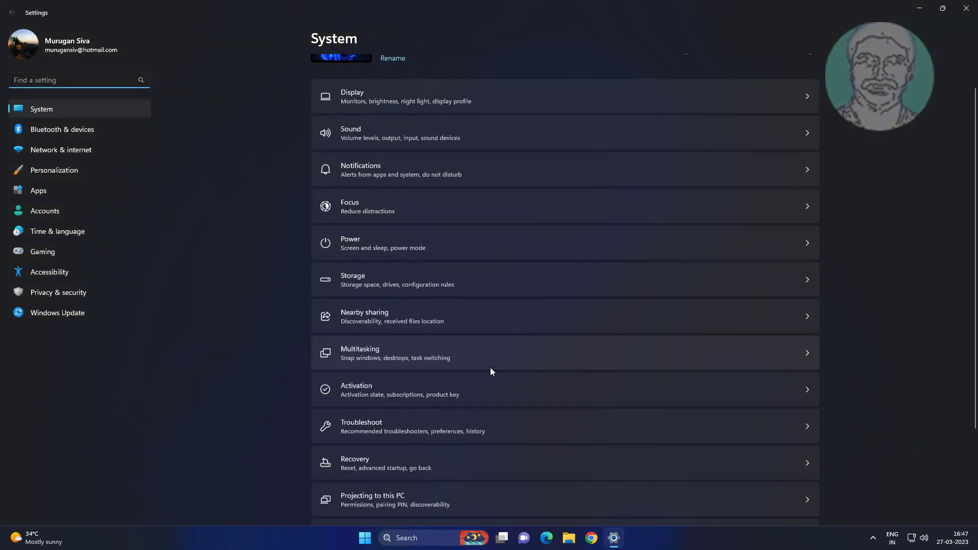
{"action": "left_click", "coordinate": [402, 330]}
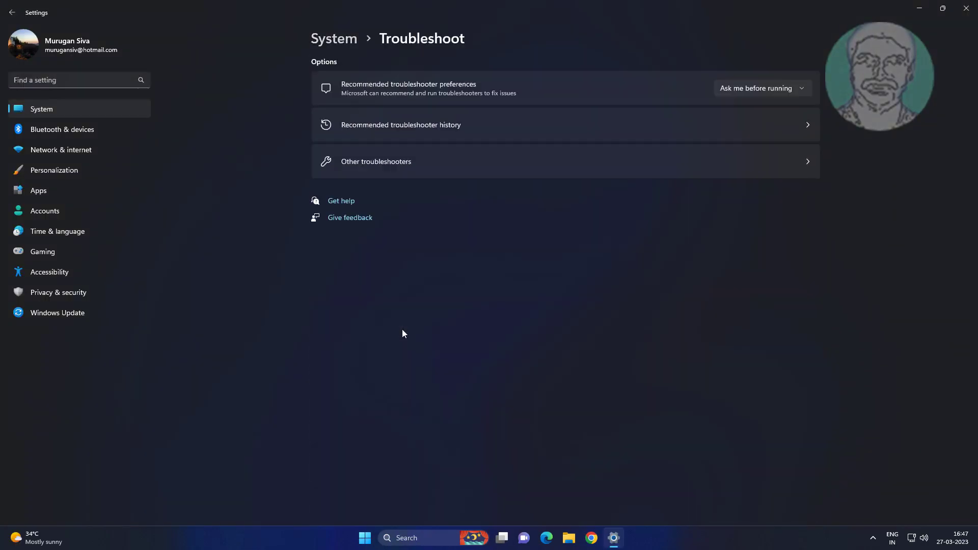
{"action": "left_click", "coordinate": [394, 162]}
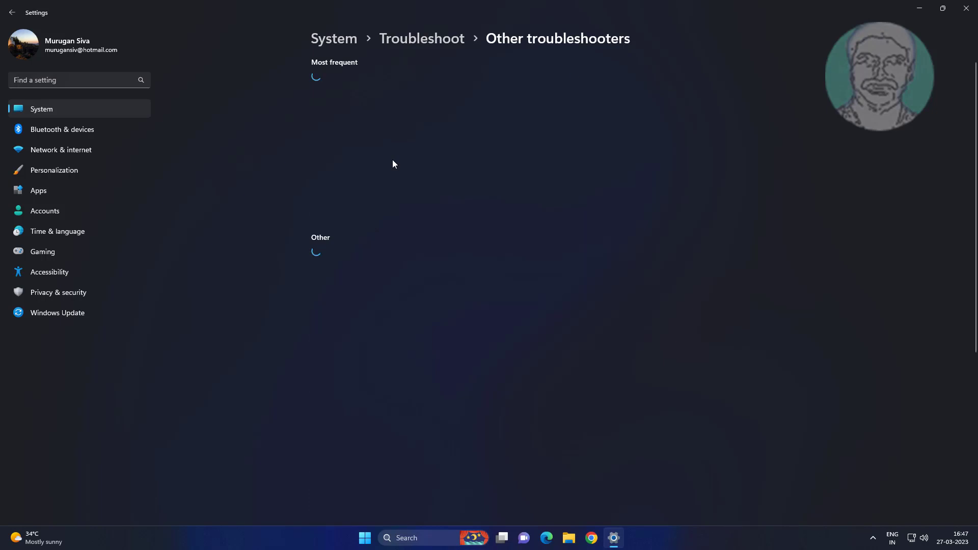
{"action": "scroll", "coordinate": [475, 388], "scroll_direction": "down", "scroll_amount": 5}
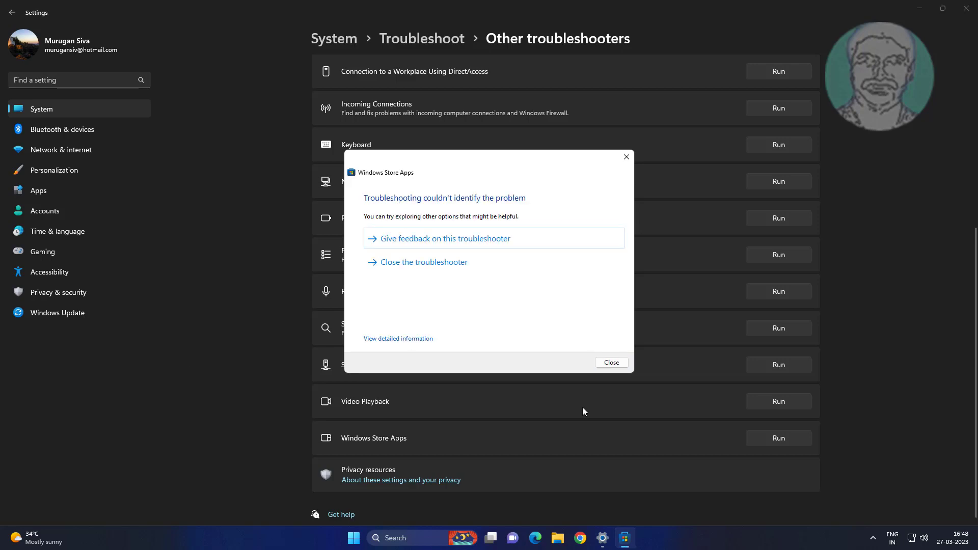
- Close the Windows Store Apps troubleshooter result and the Settings window
{"action": "left_click", "coordinate": [611, 362]}
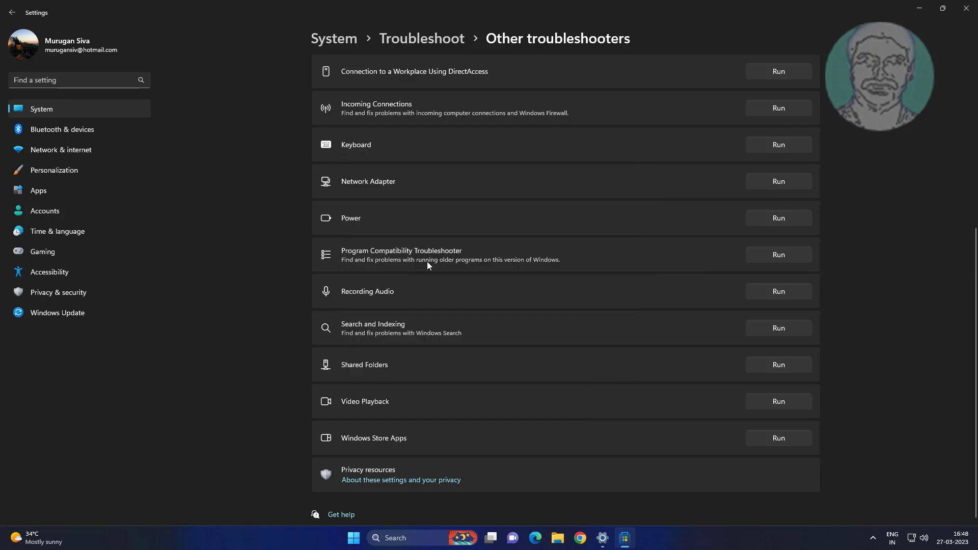
{"action": "left_click", "coordinate": [966, 8]}
- Search 'powershell' and launch Windows PowerShell as administrator, approving the UAC prompt
{"action": "left_click", "coordinate": [408, 539]}
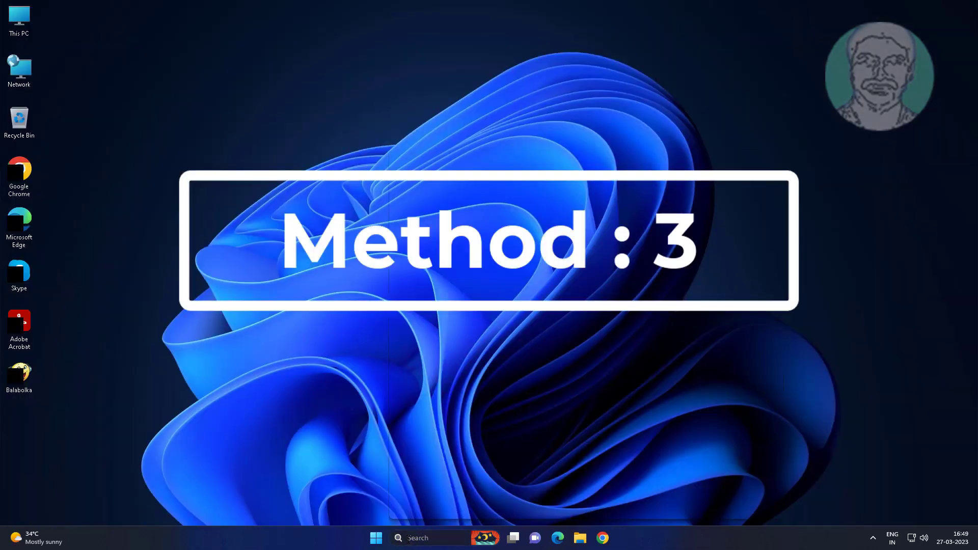
{"action": "type", "text": "pow"}
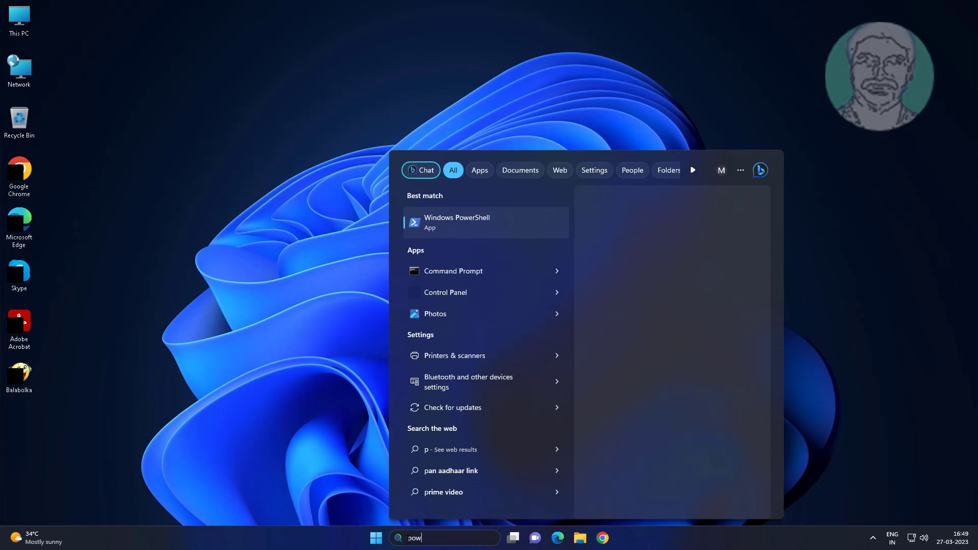
{"action": "type", "text": "ershell"}
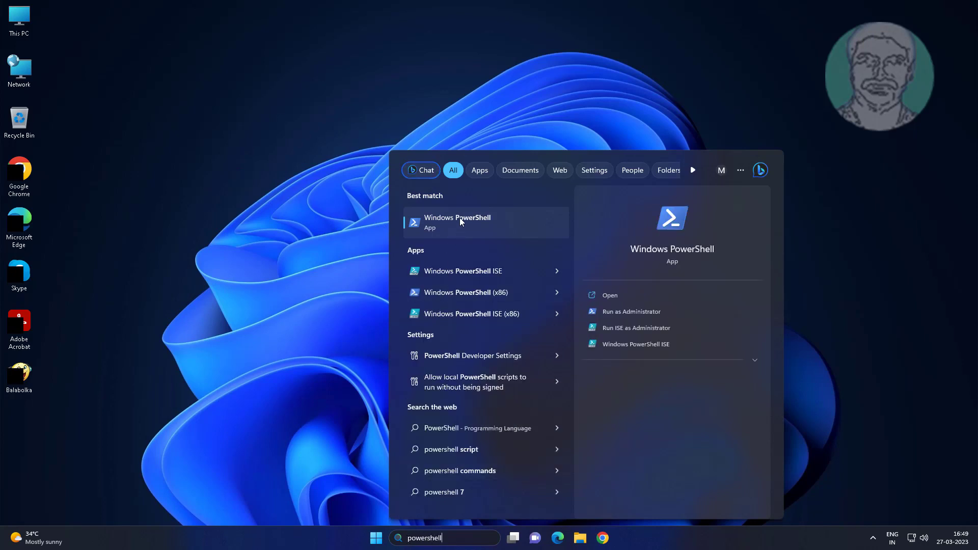
{"action": "right_click", "coordinate": [518, 226]}
{"action": "key", "text": "Escape"}
{"action": "left_click", "coordinate": [500, 229]}
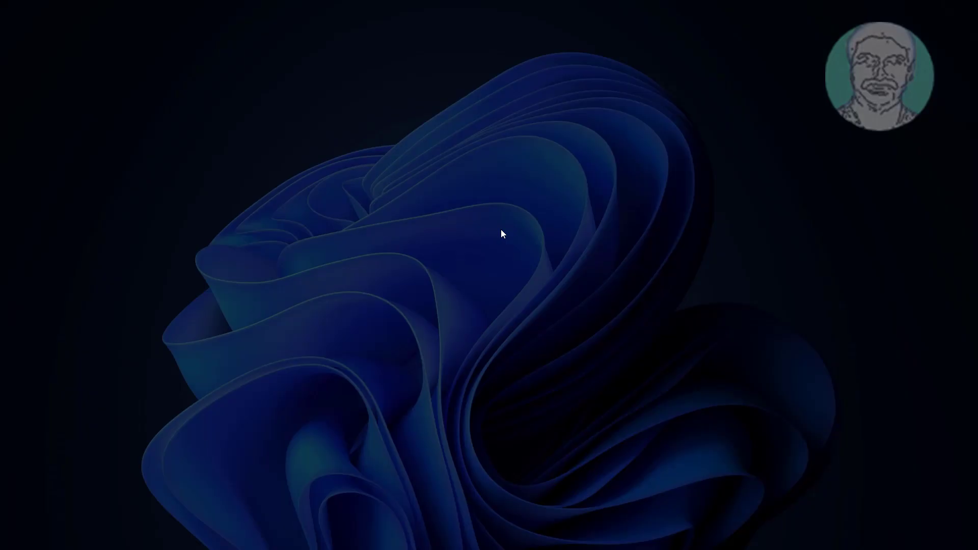
{"action": "left_click", "coordinate": [504, 347]}
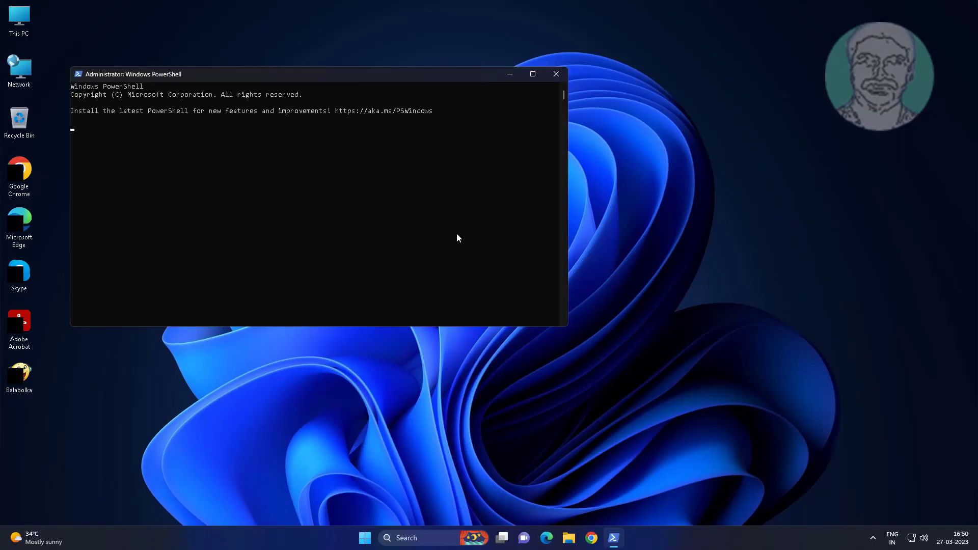
- Paste and run the Get-AppXPackage | Foreach Add-AppxPackage -Register command, then exit PowerShell
{"action": "right_click", "coordinate": [164, 131]}
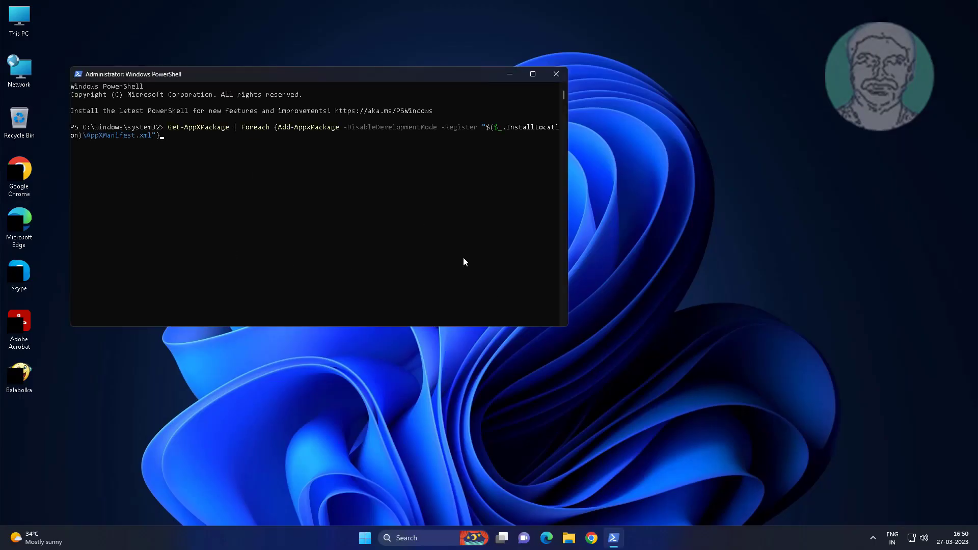
{"action": "key", "text": "Return"}
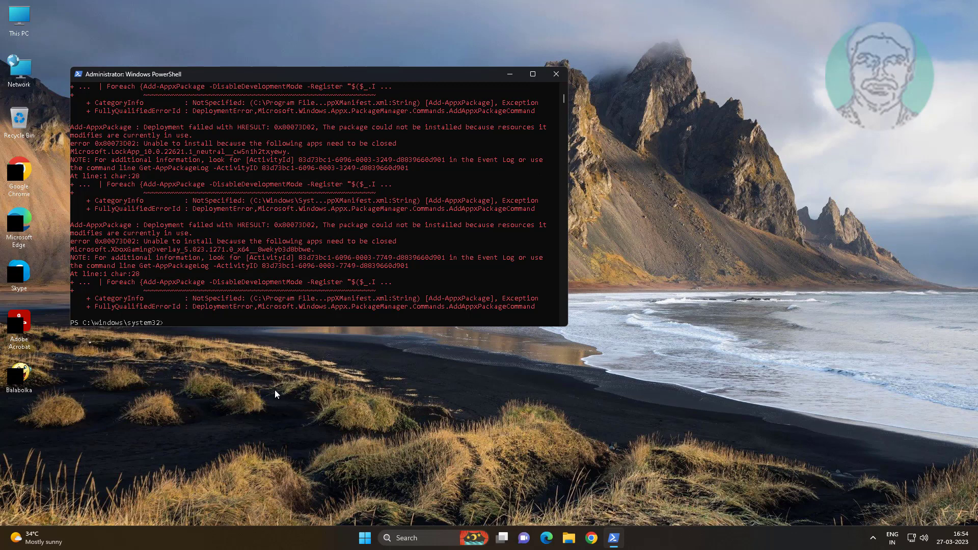
{"action": "type", "text": "exit"}
{"action": "key", "text": "Return"}
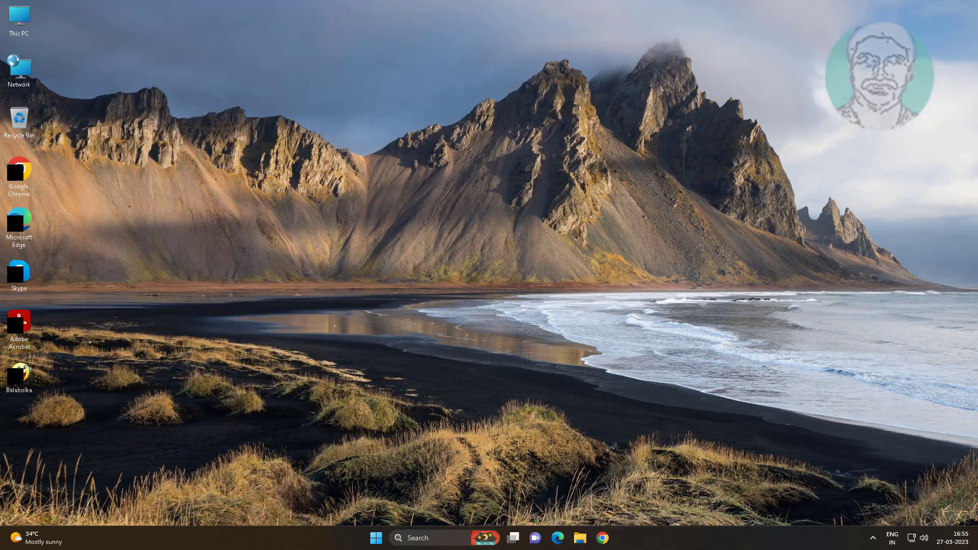
- Restart the computer from the Start menu's power options
{"action": "left_click", "coordinate": [376, 537]}
{"action": "left_click", "coordinate": [617, 505]}
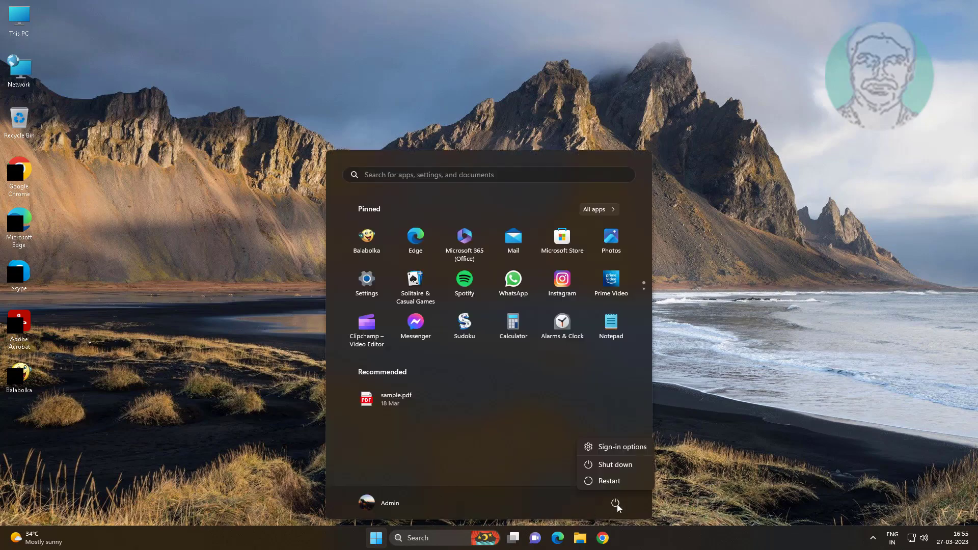
{"action": "left_click", "coordinate": [631, 481]}
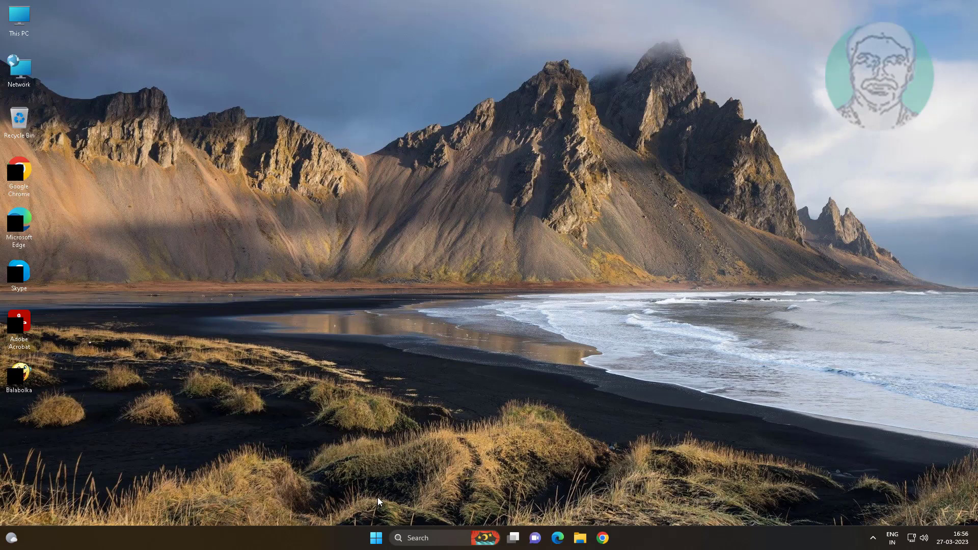
- Open Settings from Start and go to the Apps page
{"action": "left_click", "coordinate": [382, 538]}
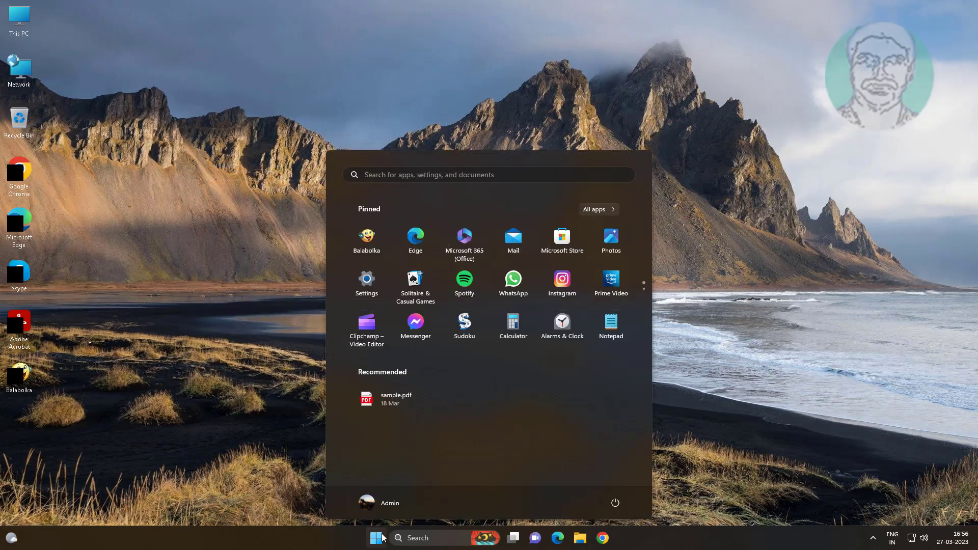
{"action": "left_click", "coordinate": [366, 282]}
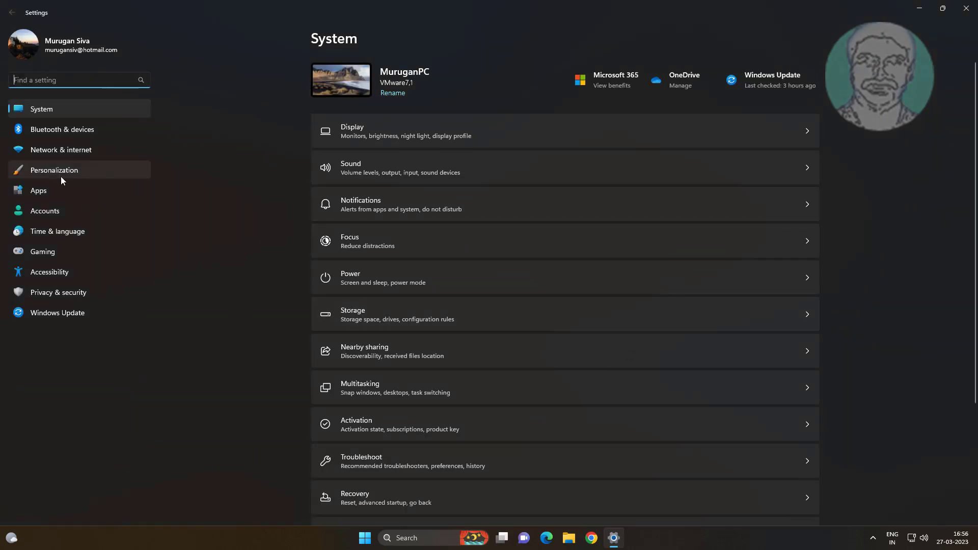
{"action": "left_click", "coordinate": [51, 191]}
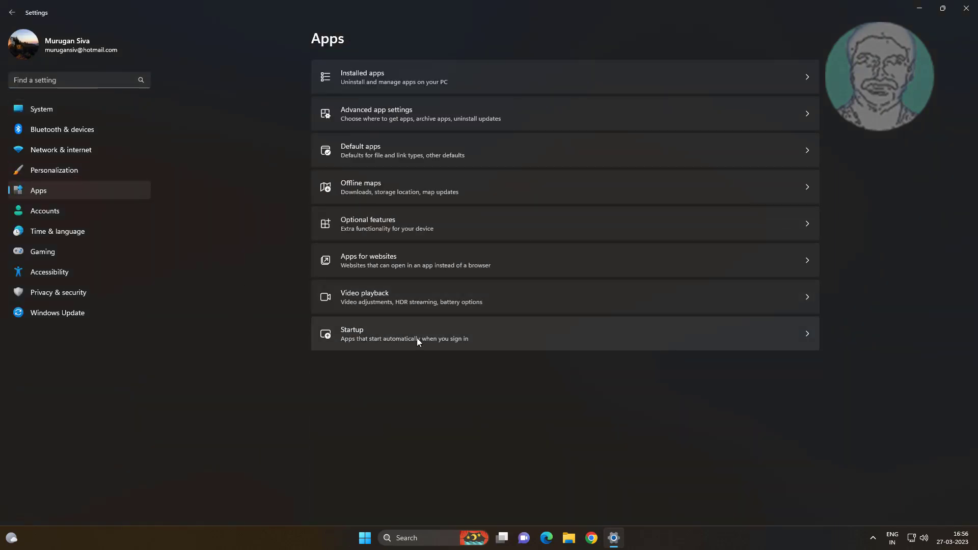
- Open Microsoft Store's advanced options from Installed apps and run Repair
{"action": "left_click", "coordinate": [358, 88]}
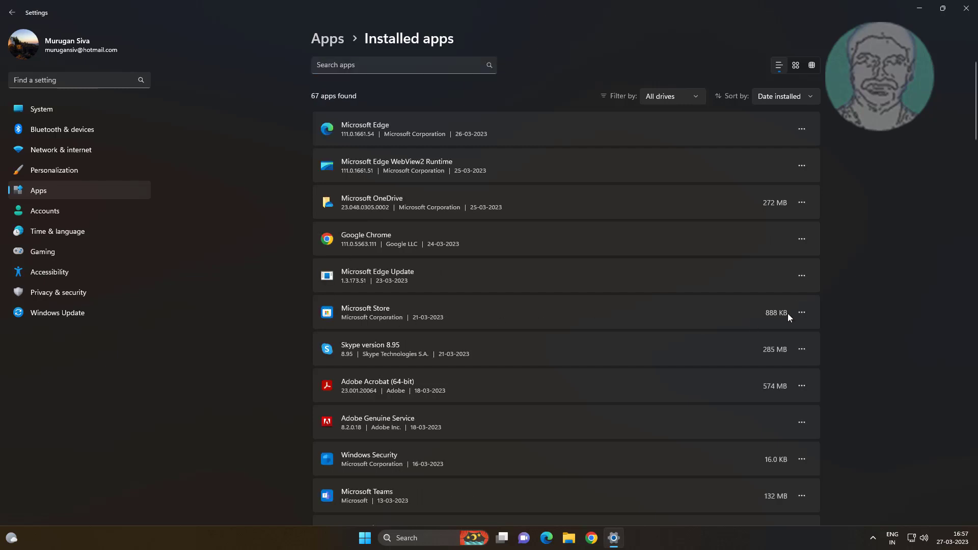
{"action": "left_click", "coordinate": [800, 312]}
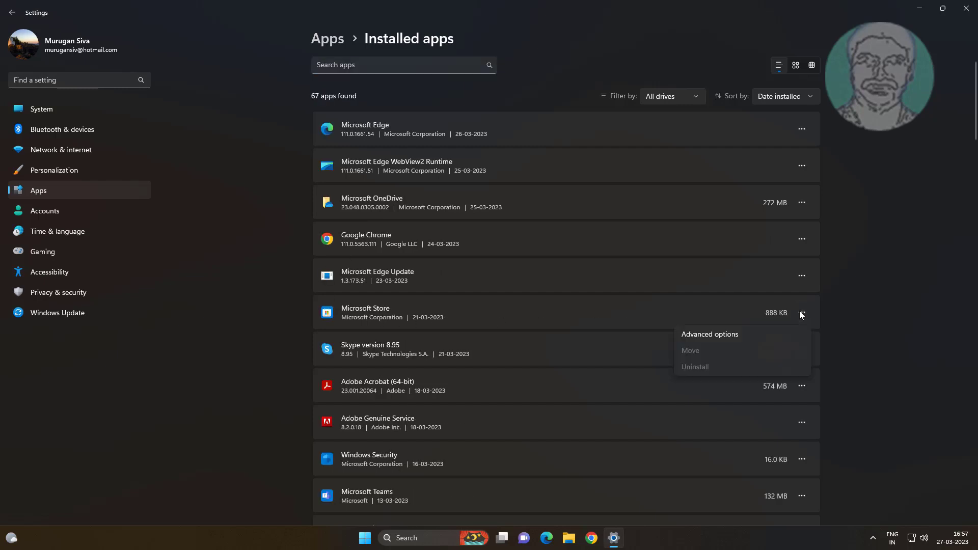
{"action": "left_click", "coordinate": [685, 334]}
{"action": "scroll", "coordinate": [527, 374], "scroll_direction": "down", "scroll_amount": 2}
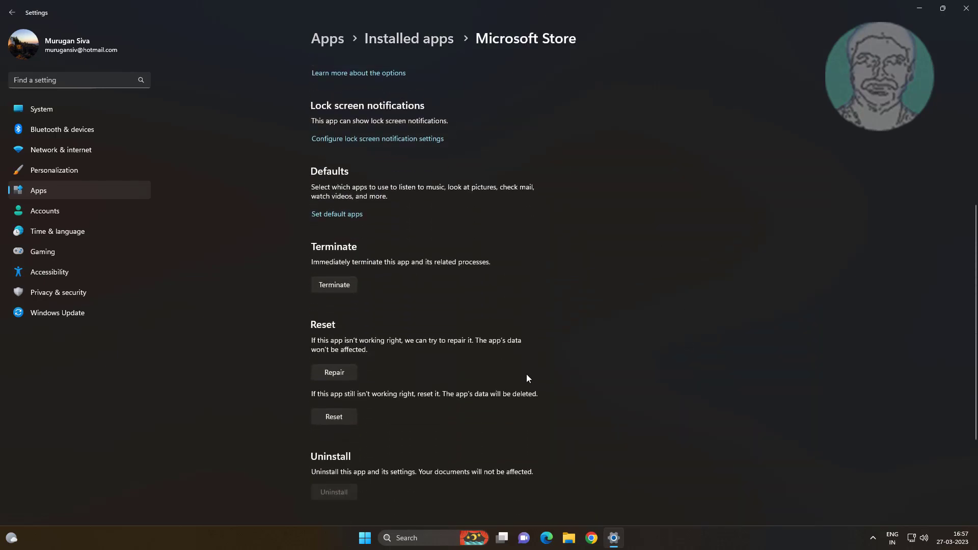
{"action": "scroll", "coordinate": [425, 233], "scroll_direction": "down", "scroll_amount": 3}
{"action": "left_click", "coordinate": [335, 231]}
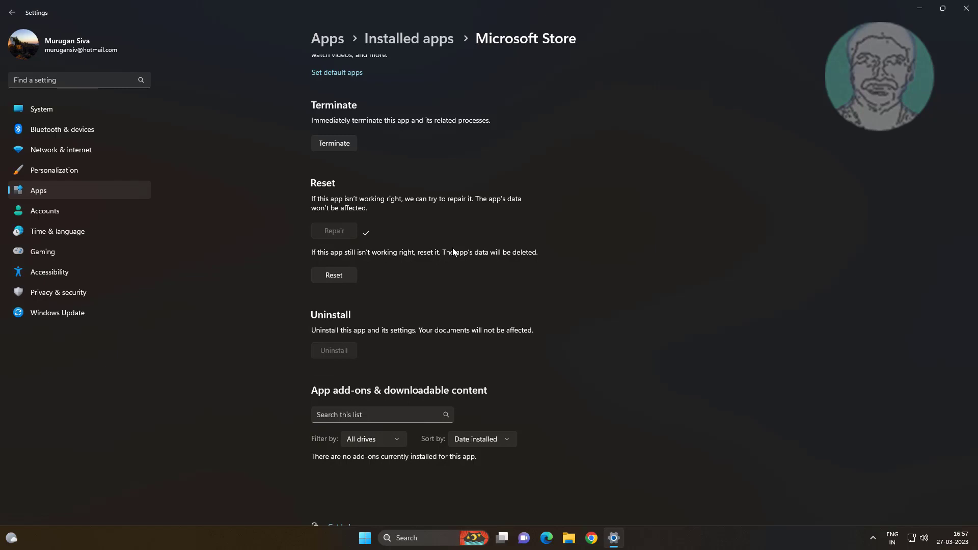
- Reset the Microsoft Store app, confirming deletion of its app data
{"action": "left_click", "coordinate": [335, 273]}
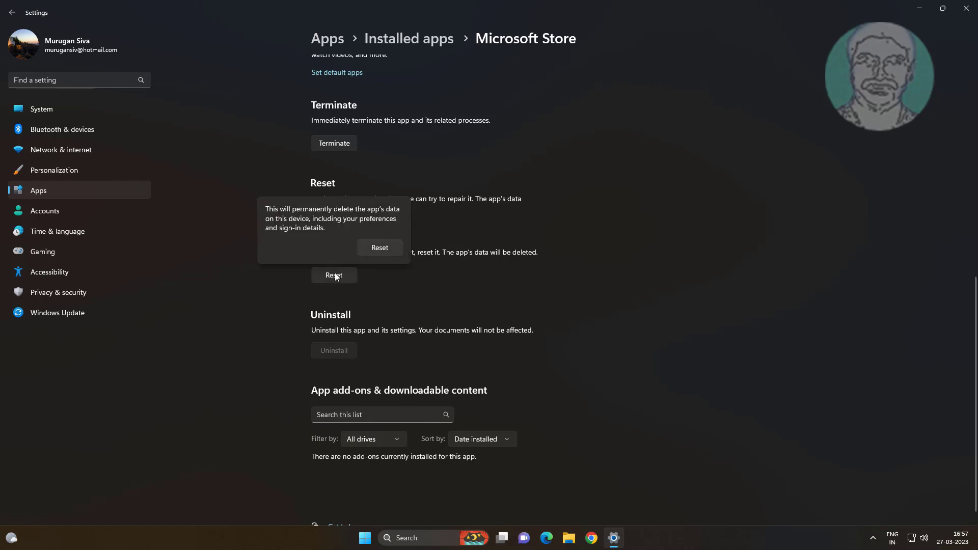
{"action": "left_click", "coordinate": [386, 250]}
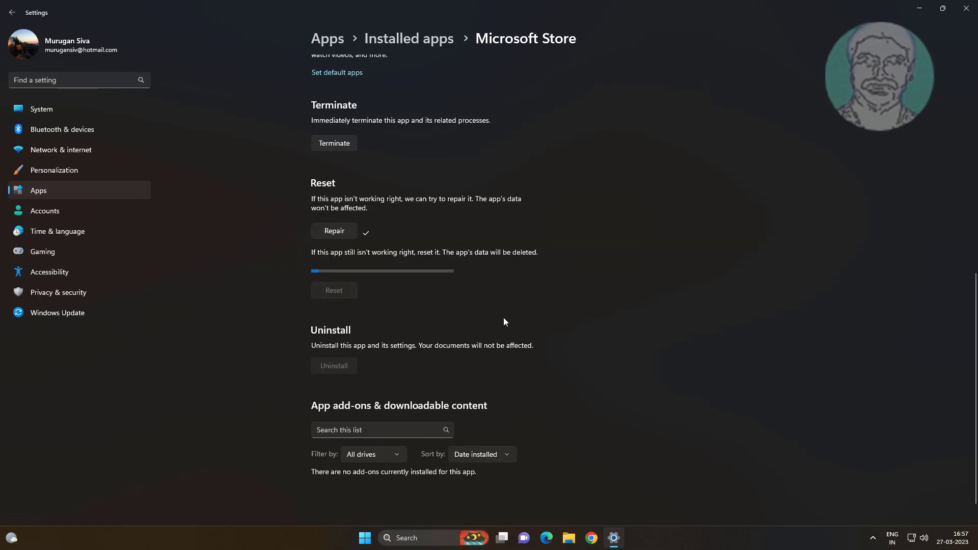